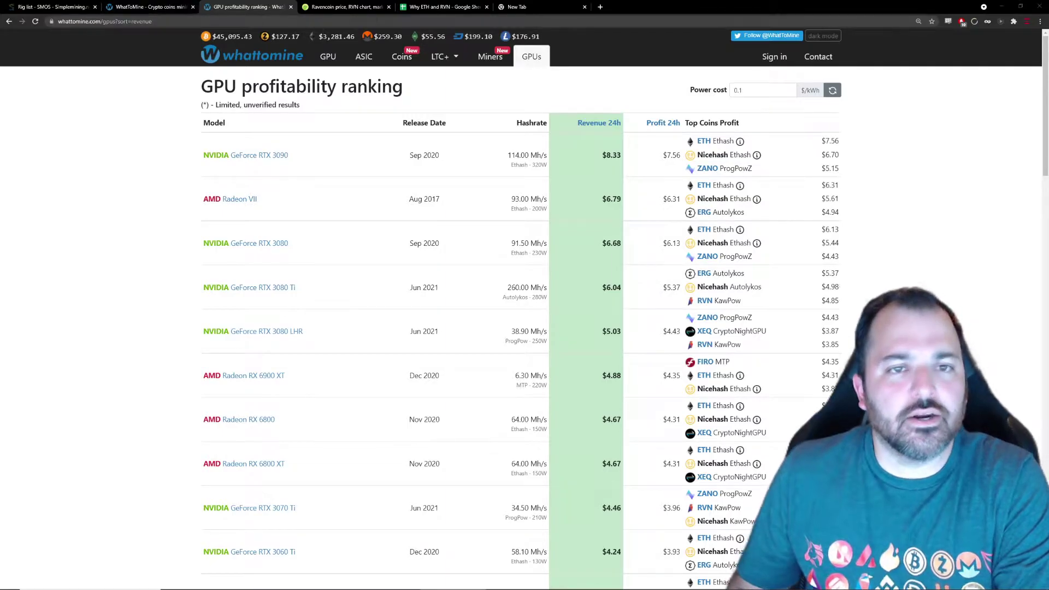
Switch to the Why ETH and RVN sheet and select the 3080 FTW3's Ethereum revenue cell.
click(437, 7)
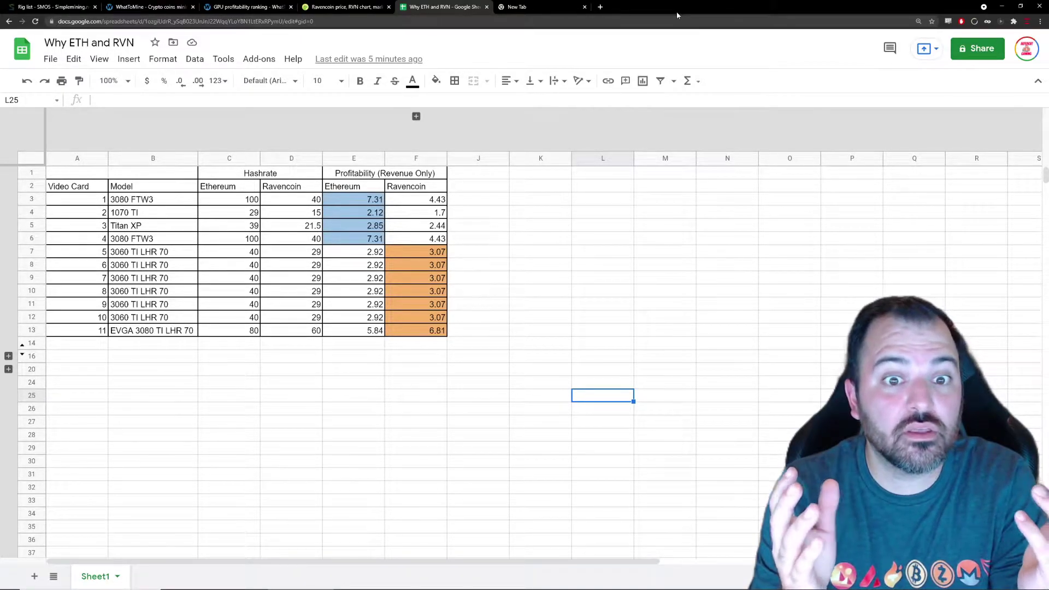
click(362, 203)
click(577, 242)
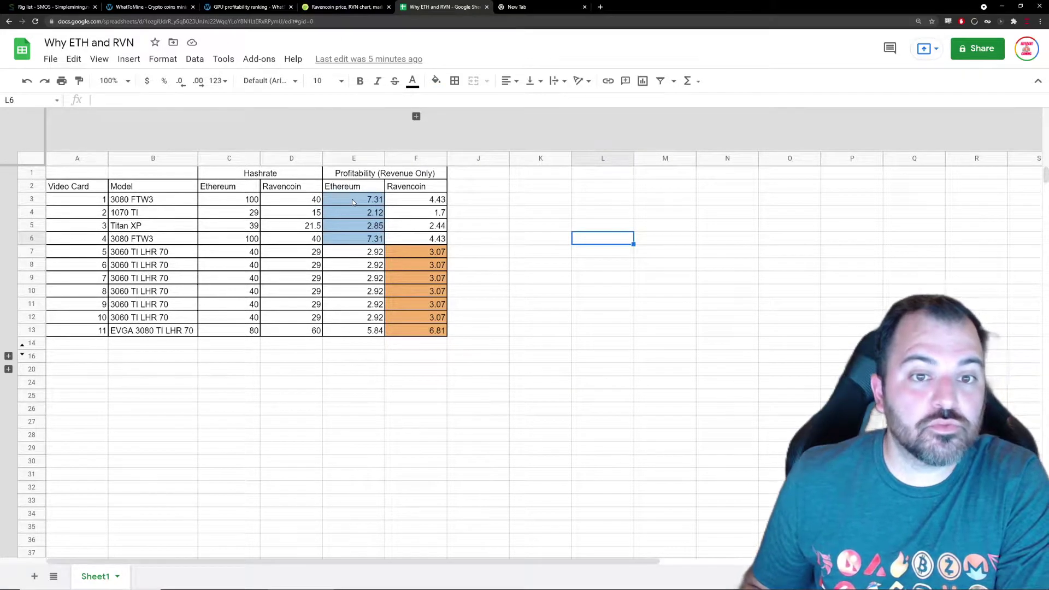
click(130, 200)
click(137, 240)
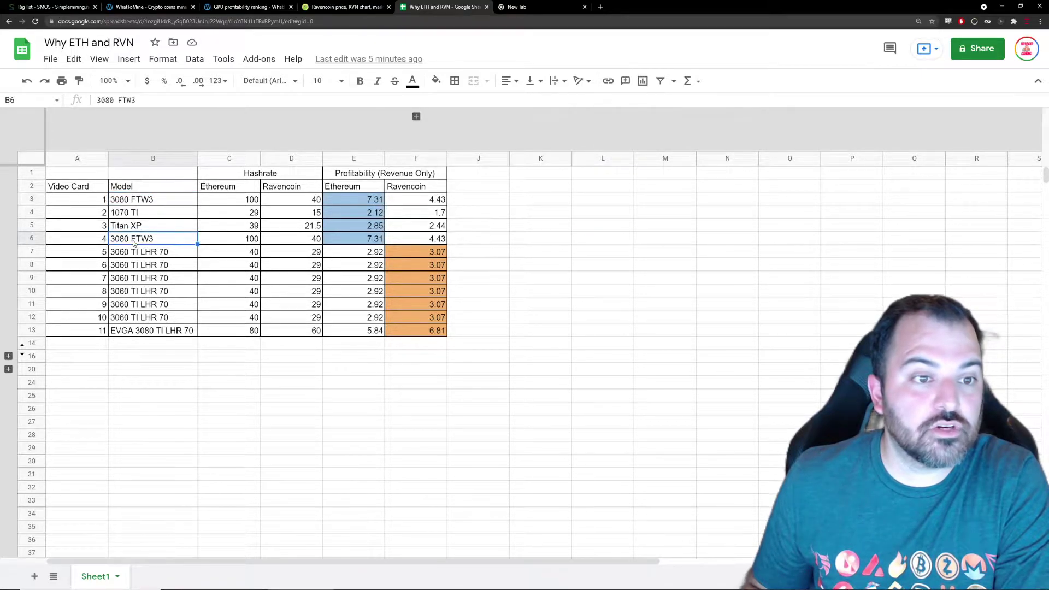
click(133, 216)
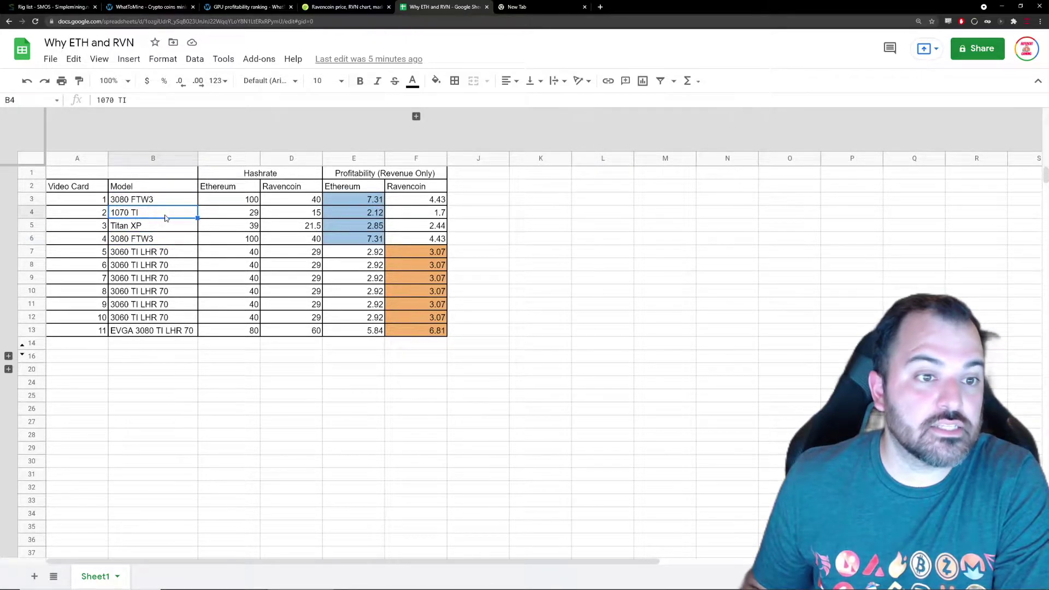
click(142, 229)
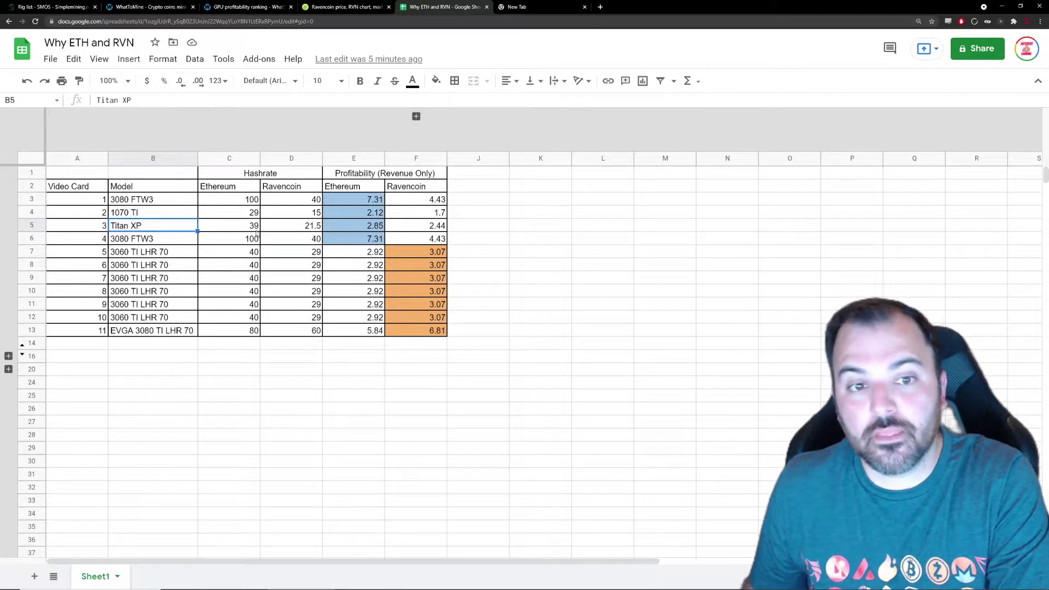
click(423, 253)
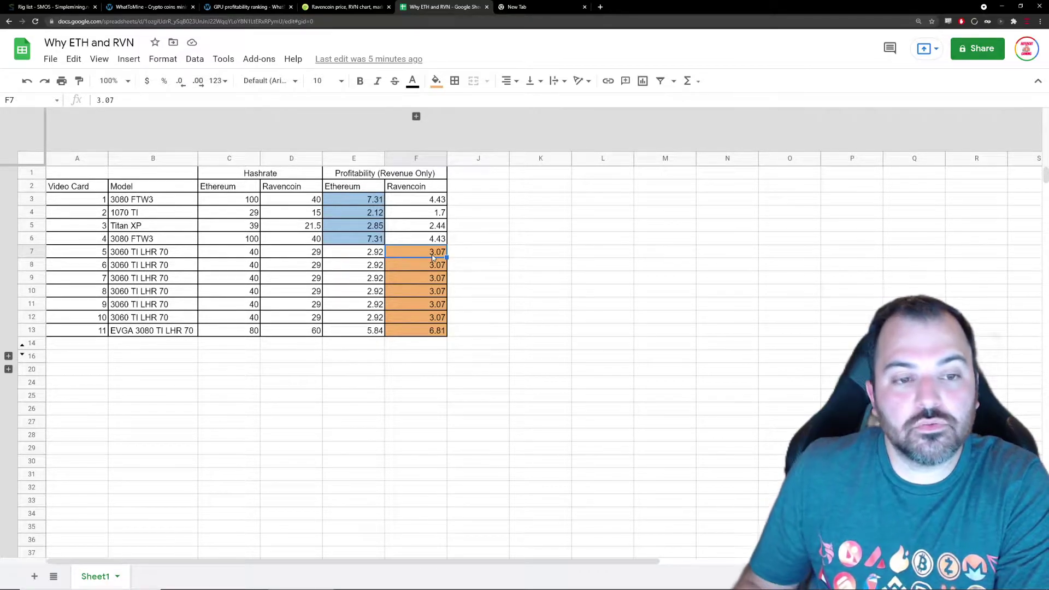
click(415, 116)
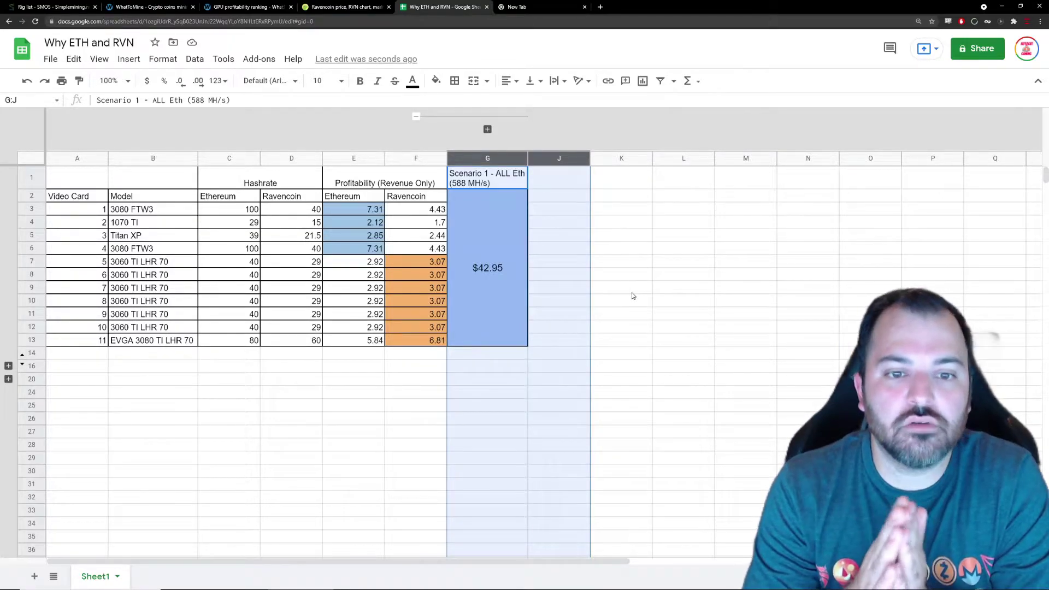
Expand the column group to show the Scenario 2 - ALL RVN (350 MH/s) column totalling $38.23.
click(488, 130)
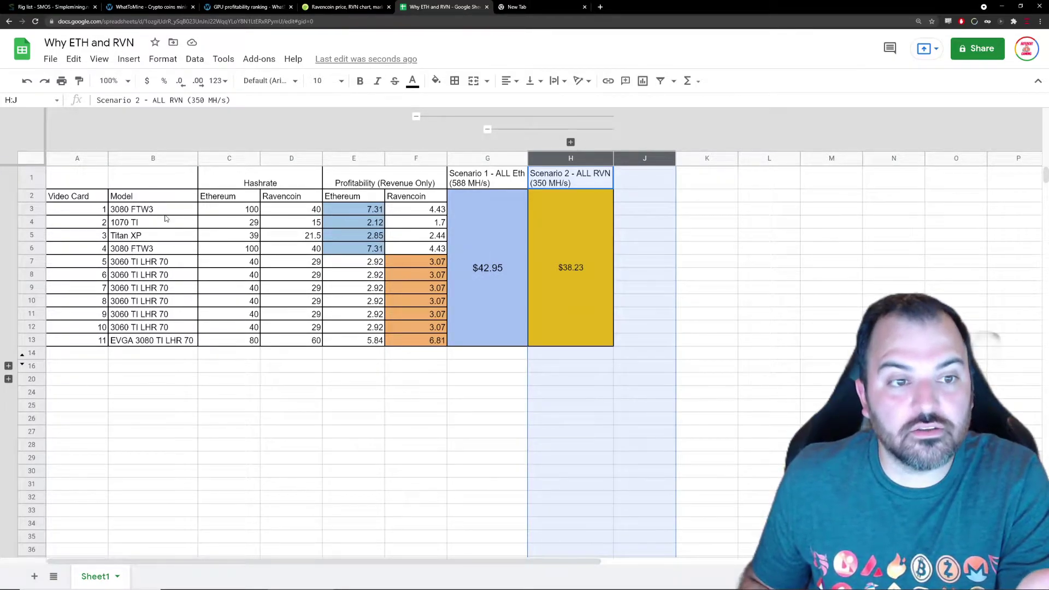
Highlight the four Ethereum cards in B3:B6, then reveal the $44.82 Scenario 3 - Mixed column.
drag(164, 210, 168, 249)
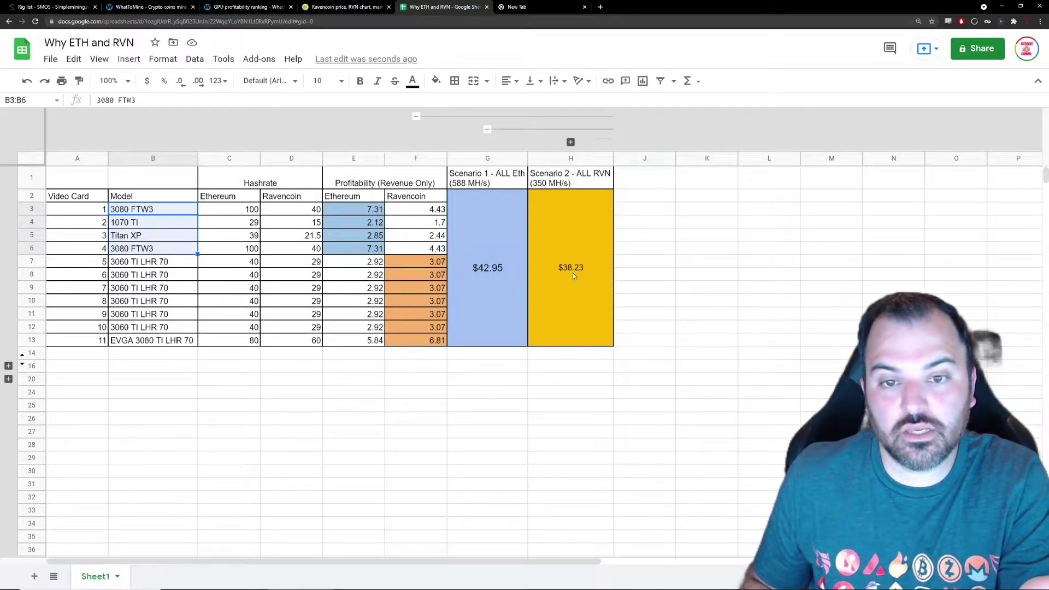
click(629, 366)
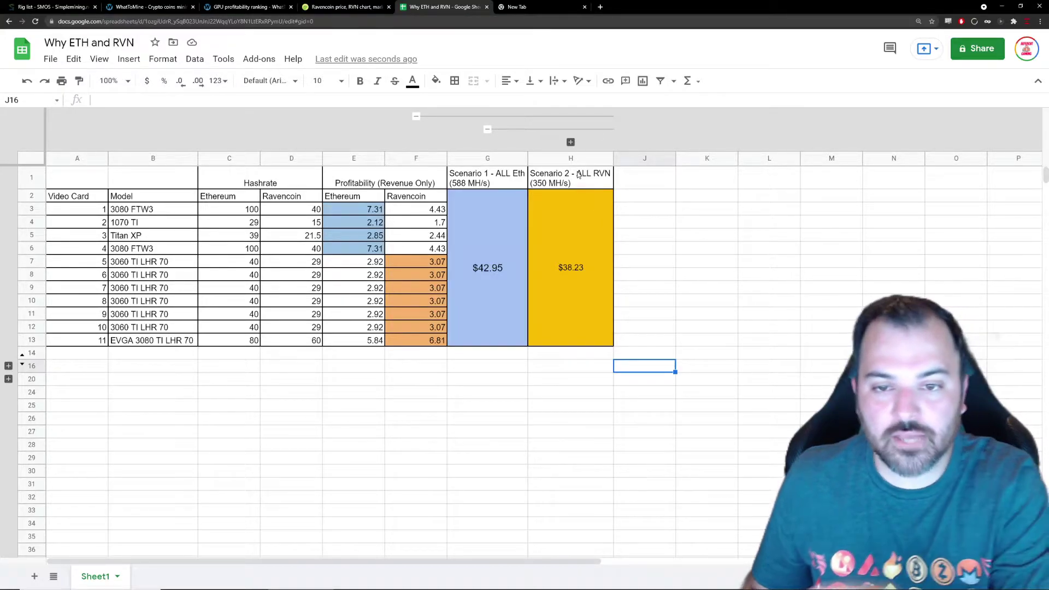
click(571, 143)
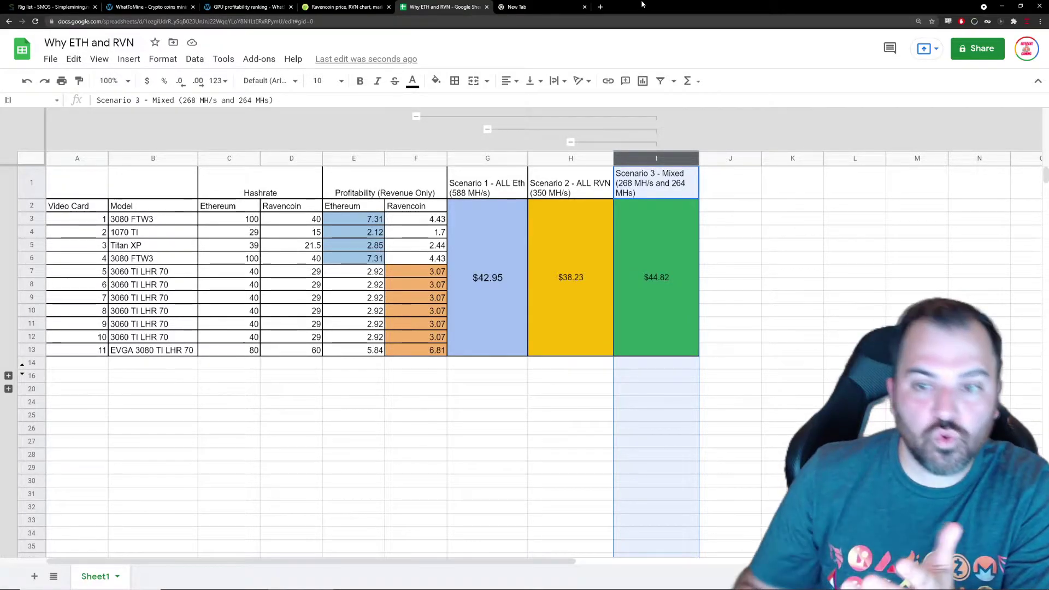
Select merged cell I2:I13 to see its SUM of ETH cards 1–4 and RVN cards 5–11.
click(655, 286)
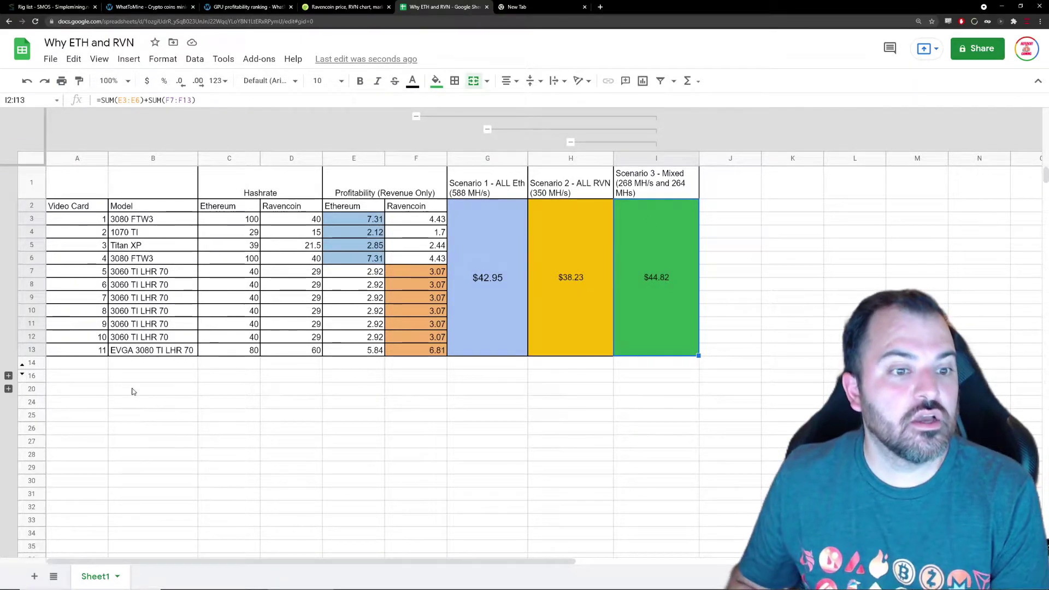
click(8, 375)
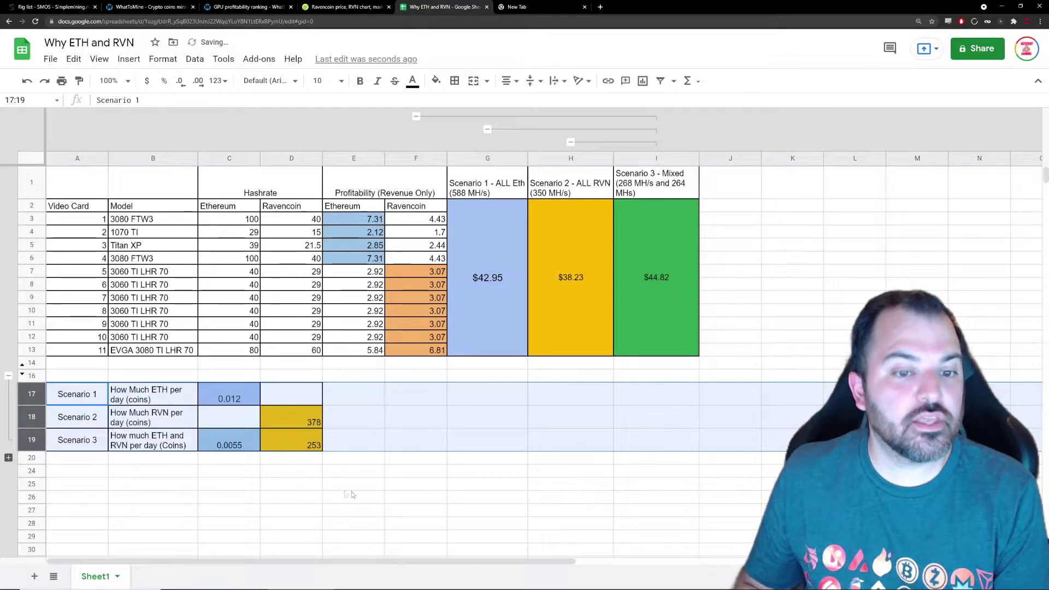
click(287, 473)
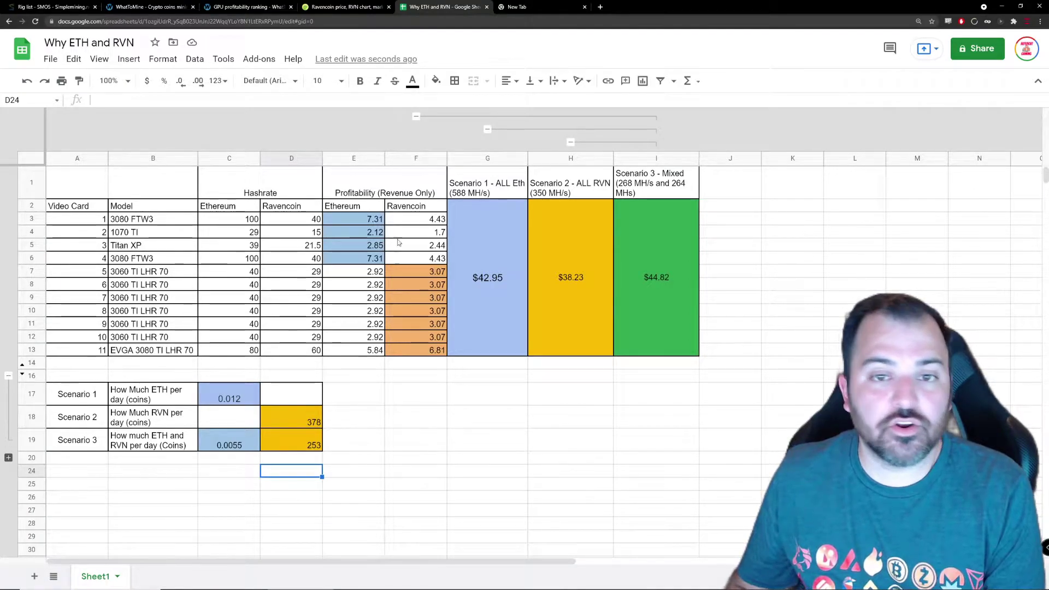
click(491, 181)
click(77, 394)
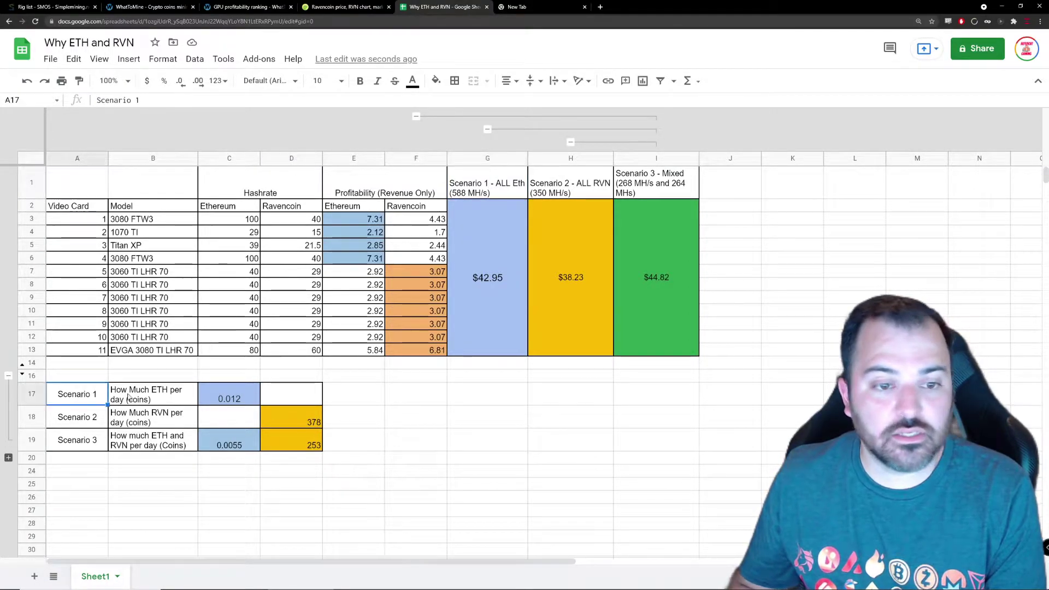
click(229, 394)
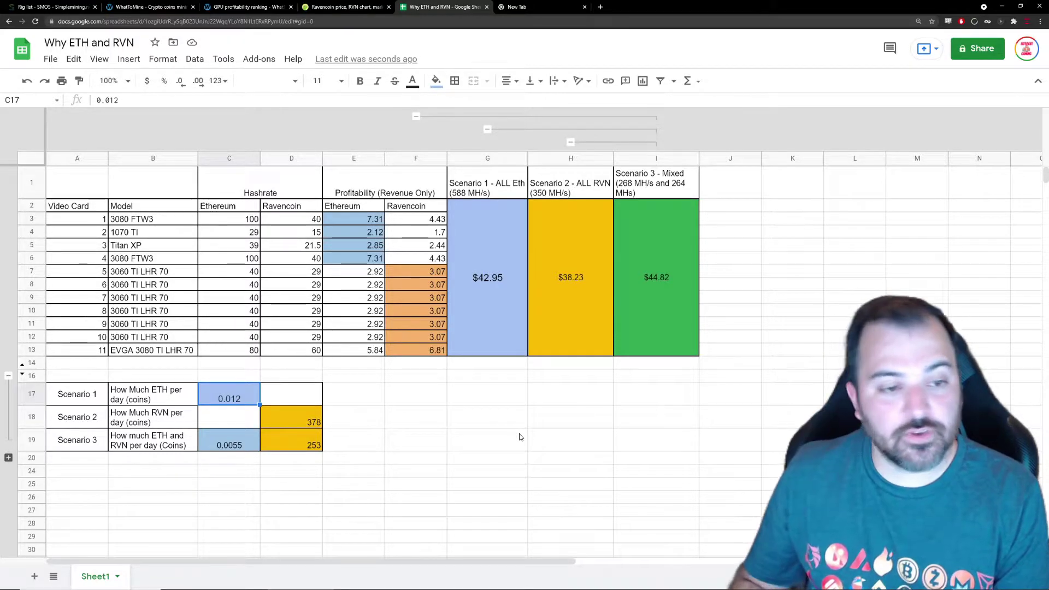
click(77, 417)
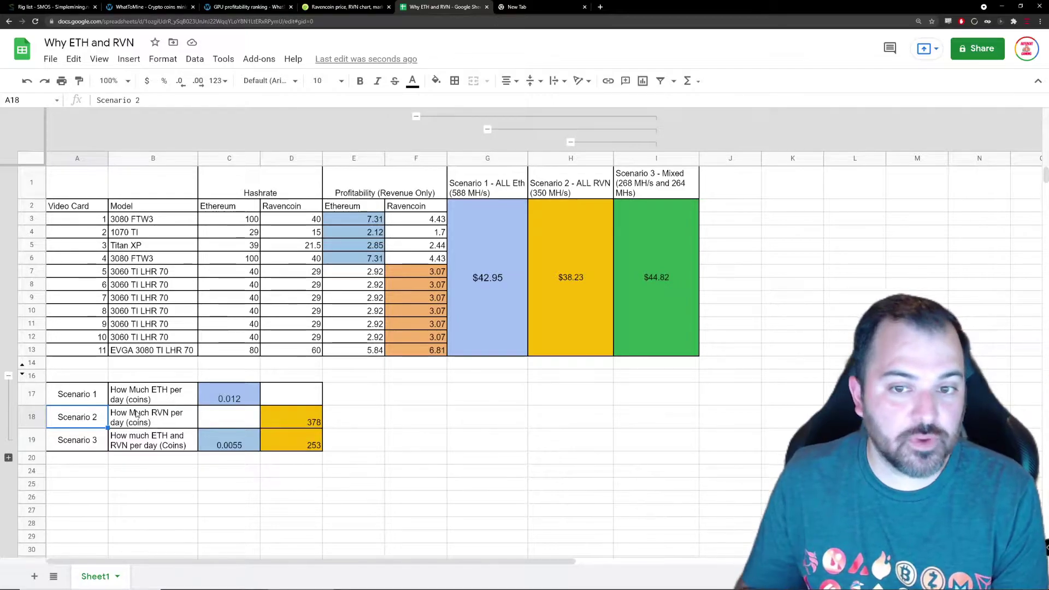
click(308, 422)
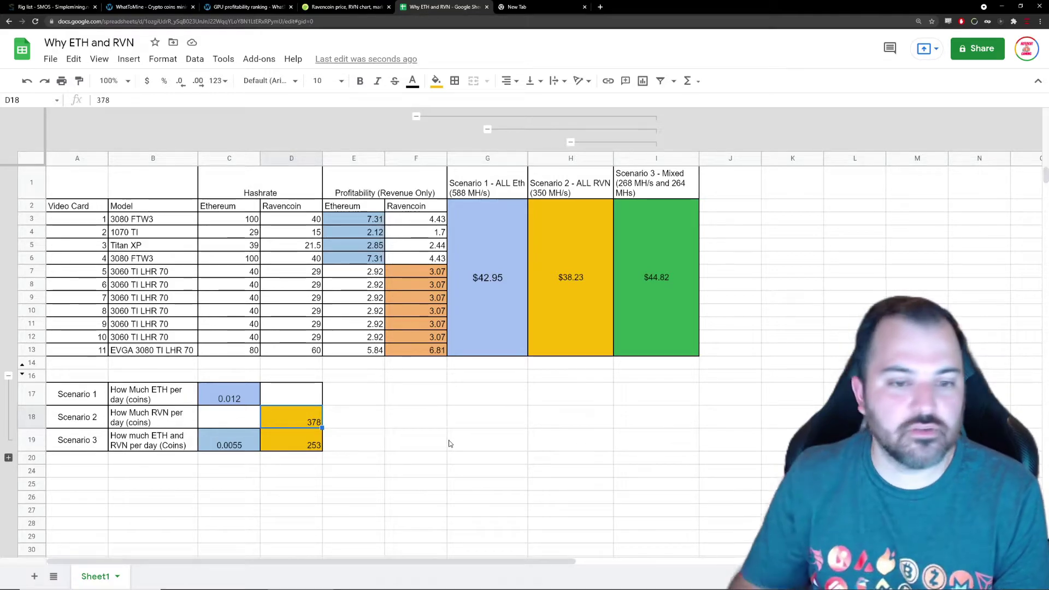
key(Down)
key(Home)
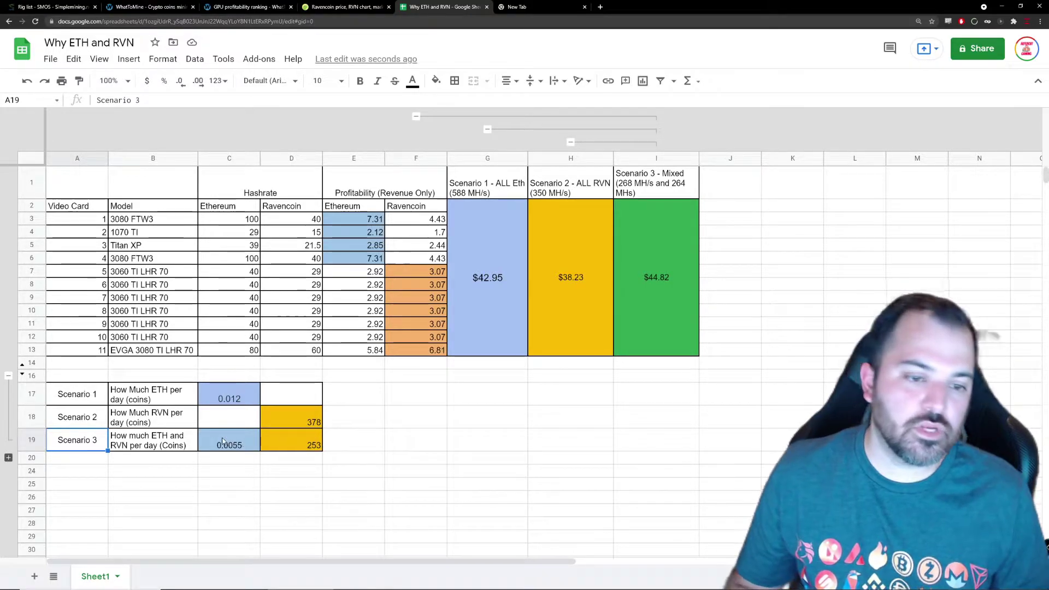
key(Right)
key(Right)
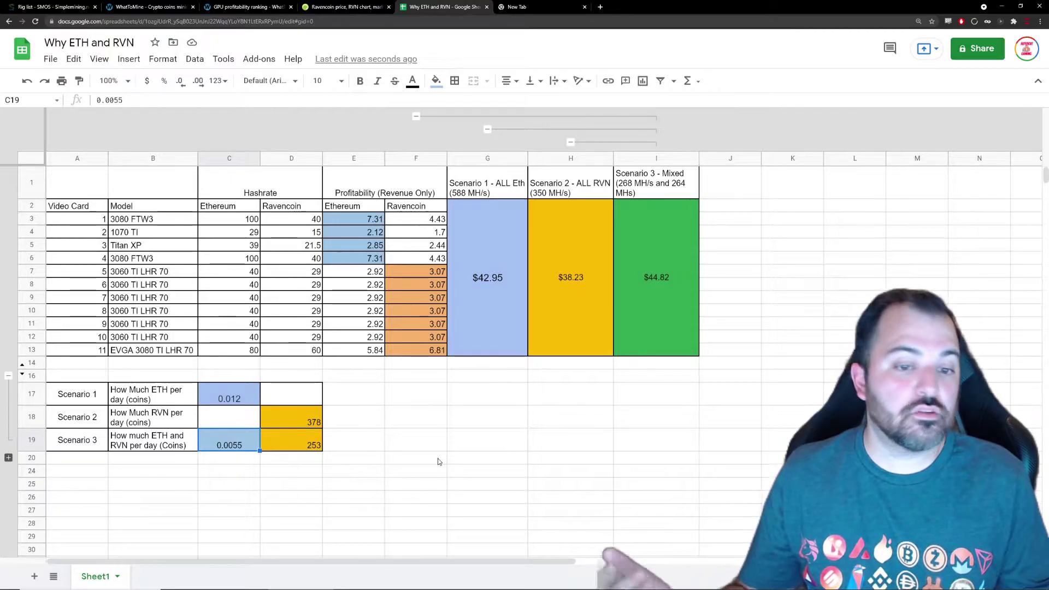
click(282, 443)
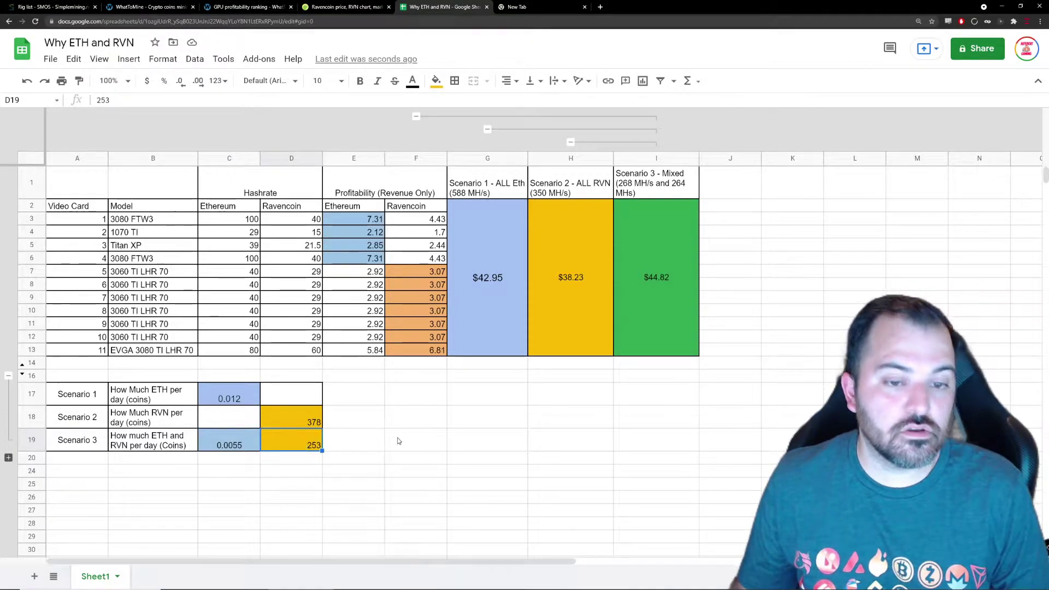
click(355, 445)
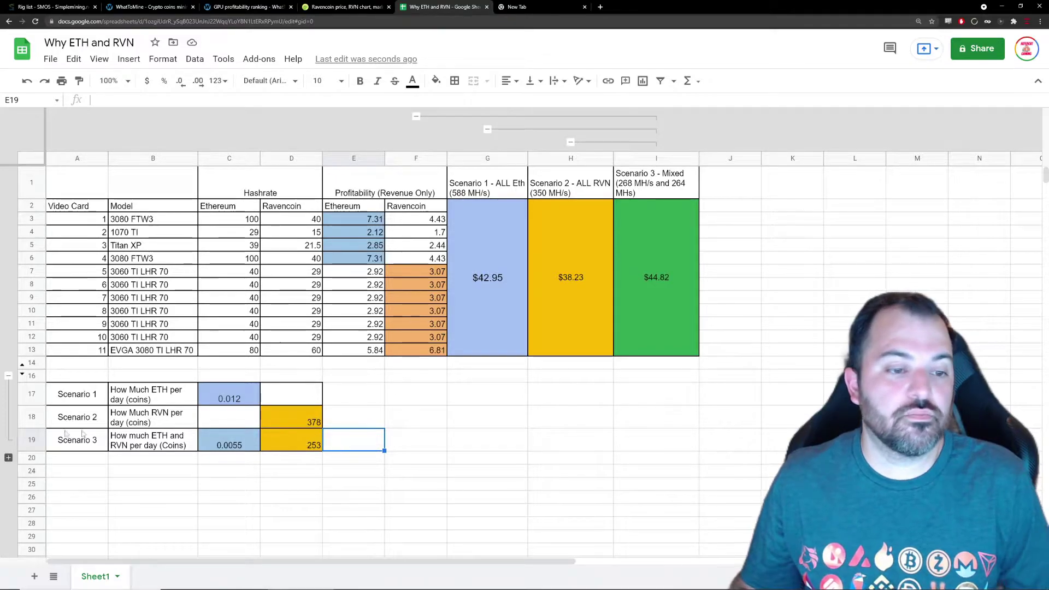
Expand rows 21–23 and scroll down to the ETH 10K, RVN $1.00 and mixed speculation rows.
click(10, 458)
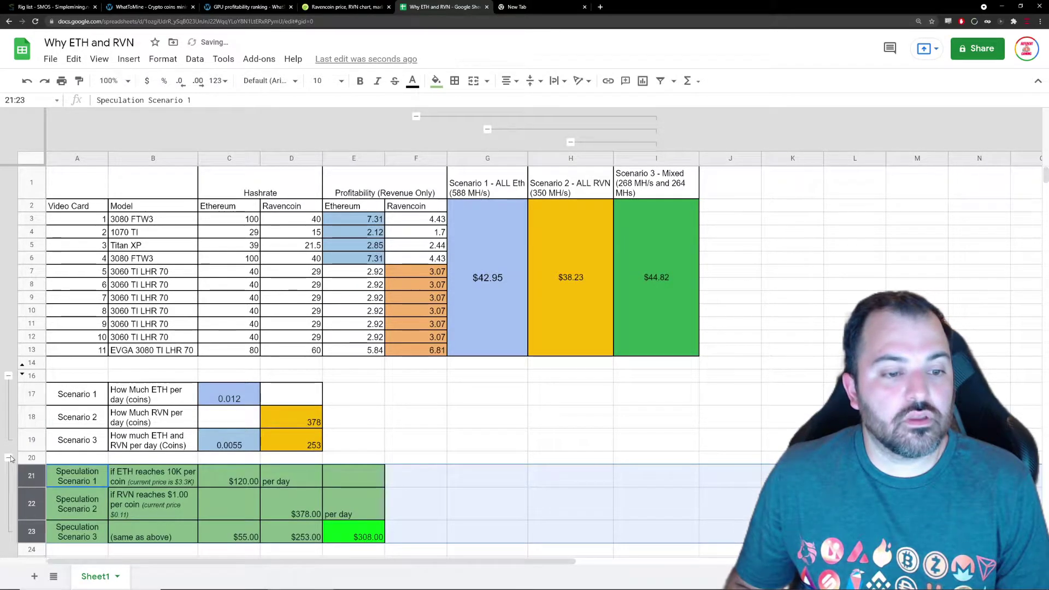
scroll(93, 458, down, 3)
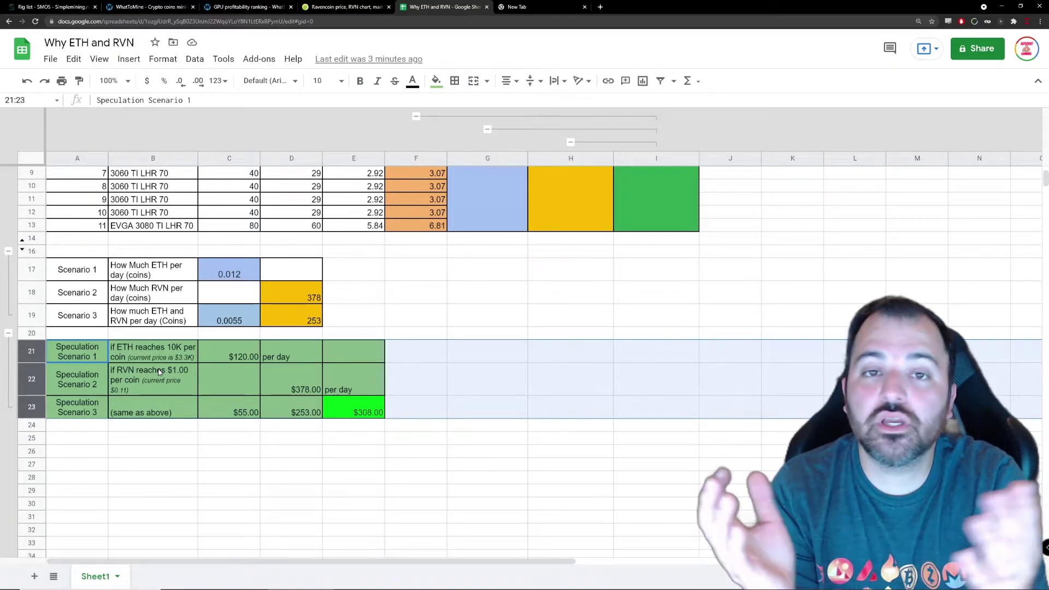
click(173, 358)
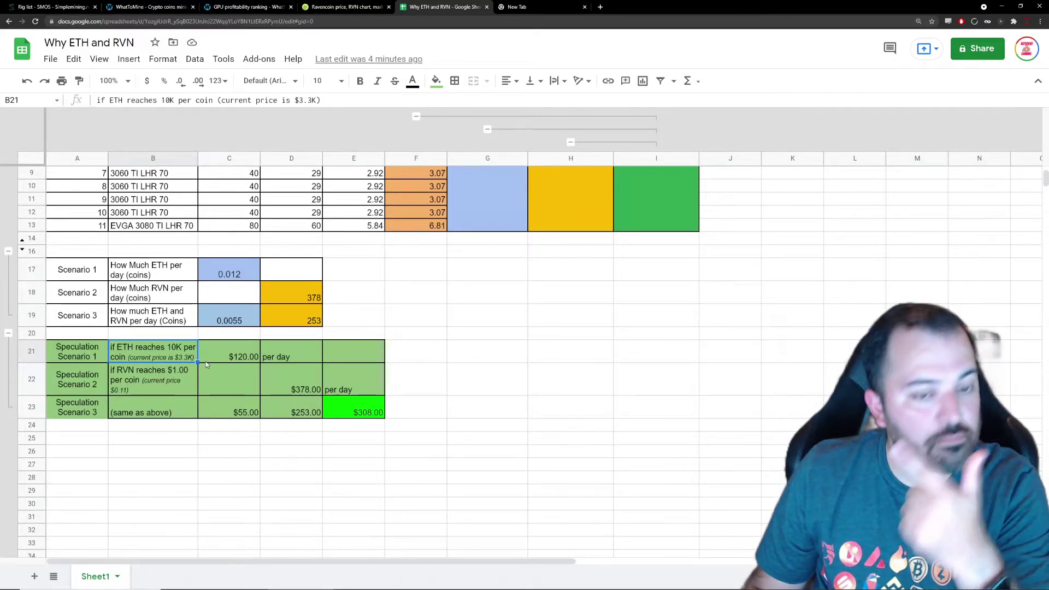
click(355, 409)
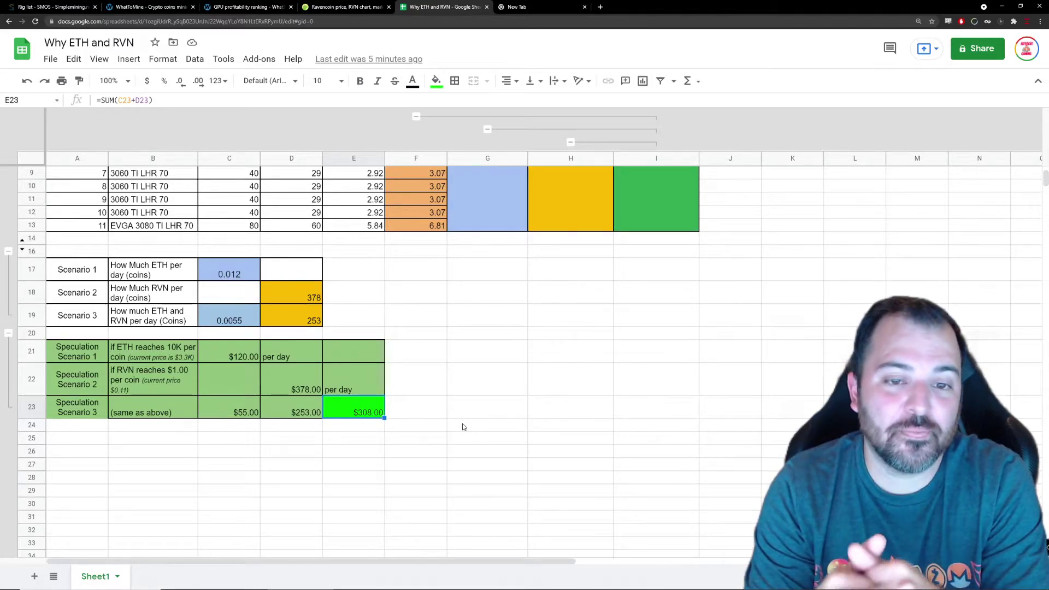
click(426, 415)
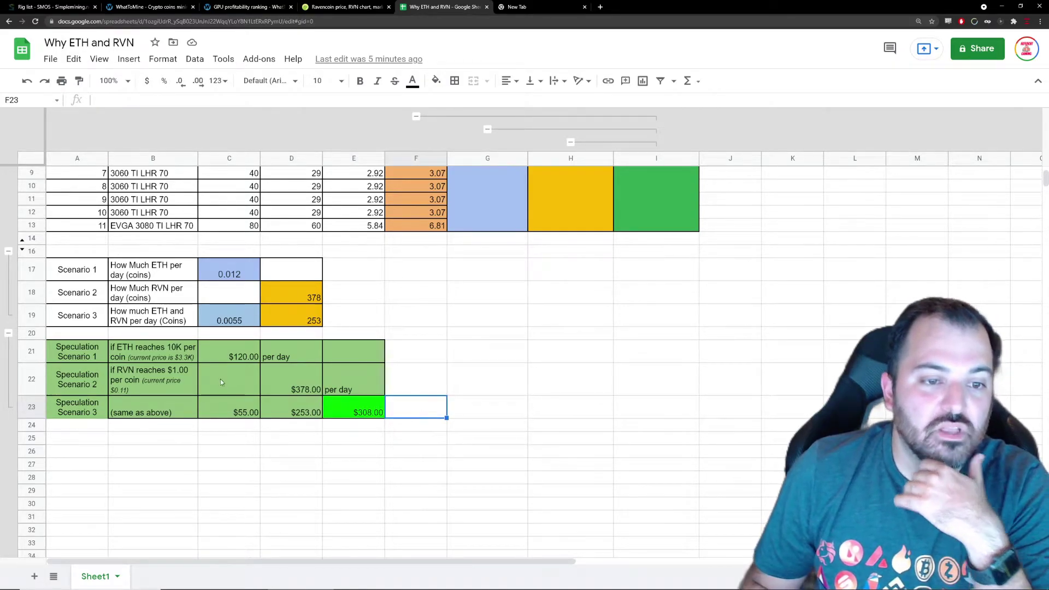
Select the ETH 10K speculation description cell in the green scenario rows.
click(178, 358)
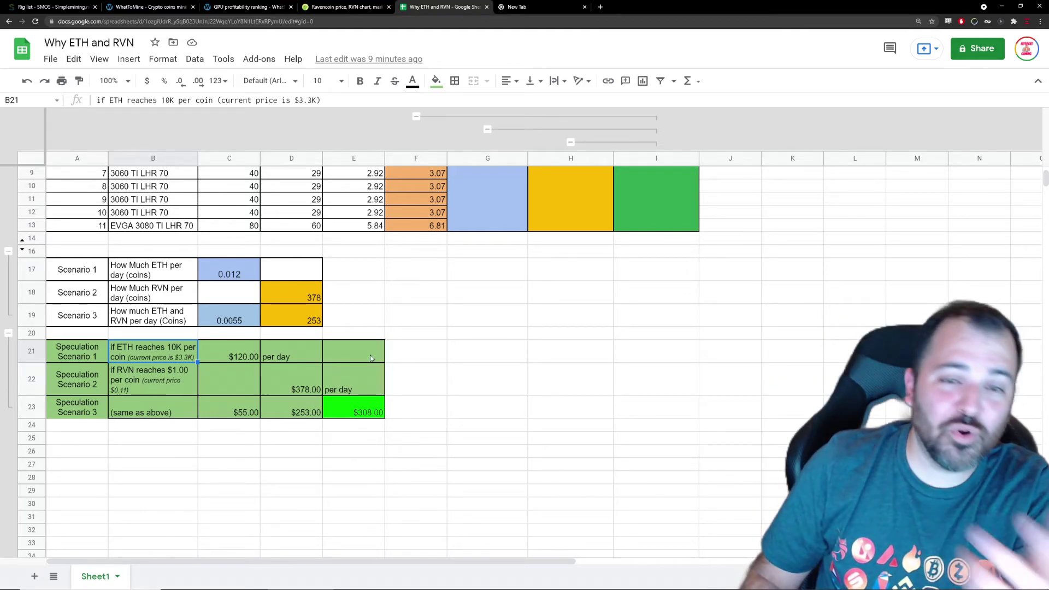
click(483, 388)
text(=)
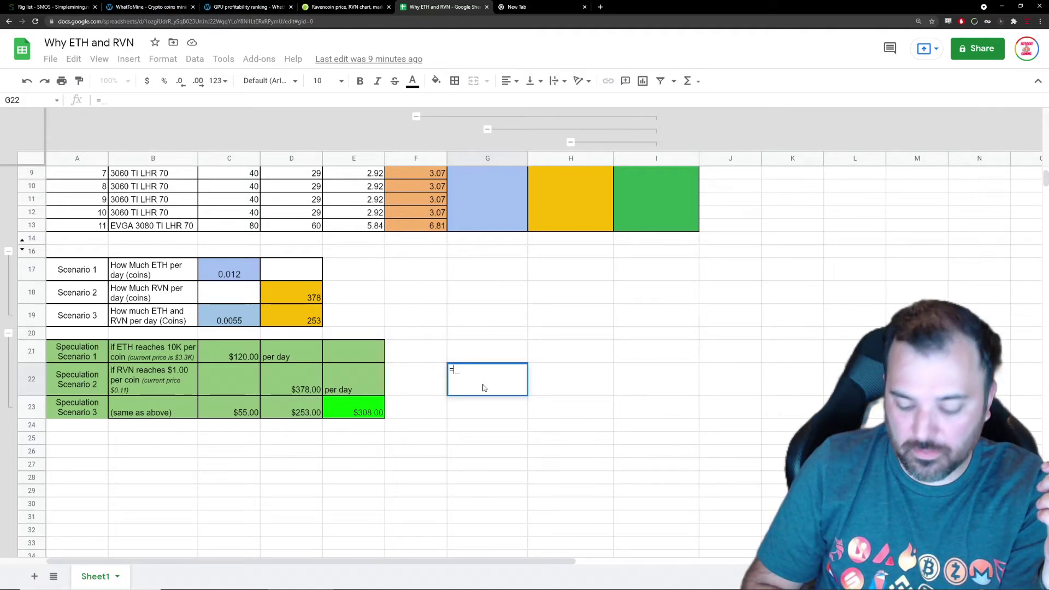
key(Left)
key(Left)
key(Up)
key(Up)
key(Up)
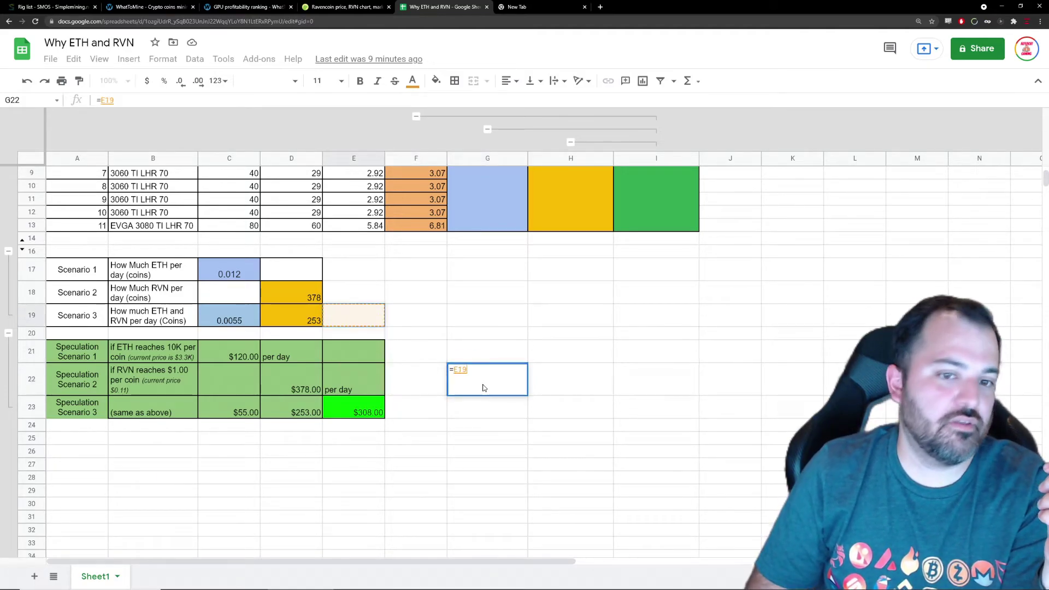
key(Left)
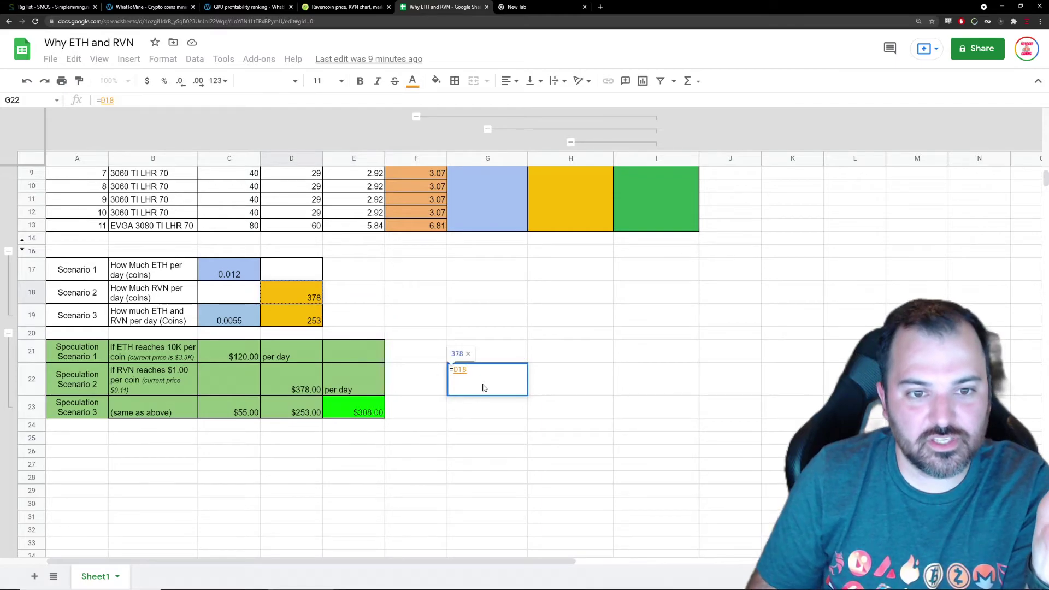
text(*)
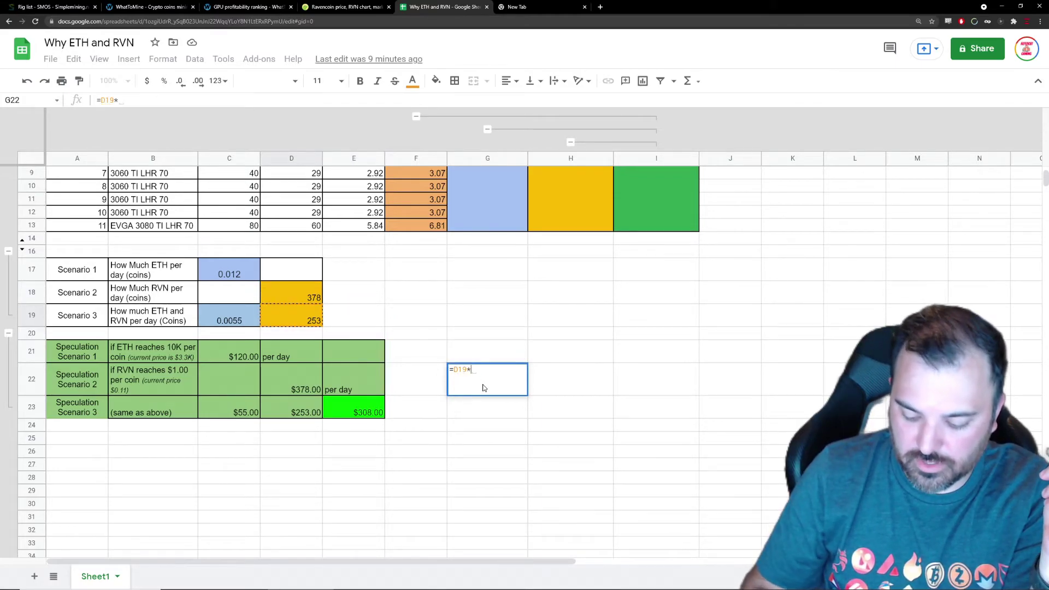
text(..25)
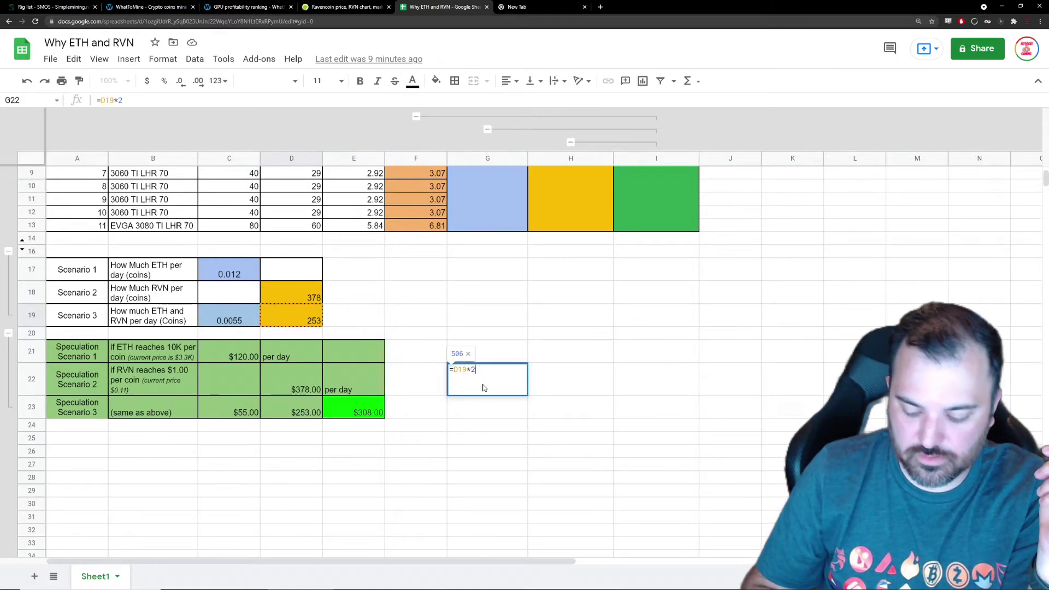
key(Return)
click(483, 388)
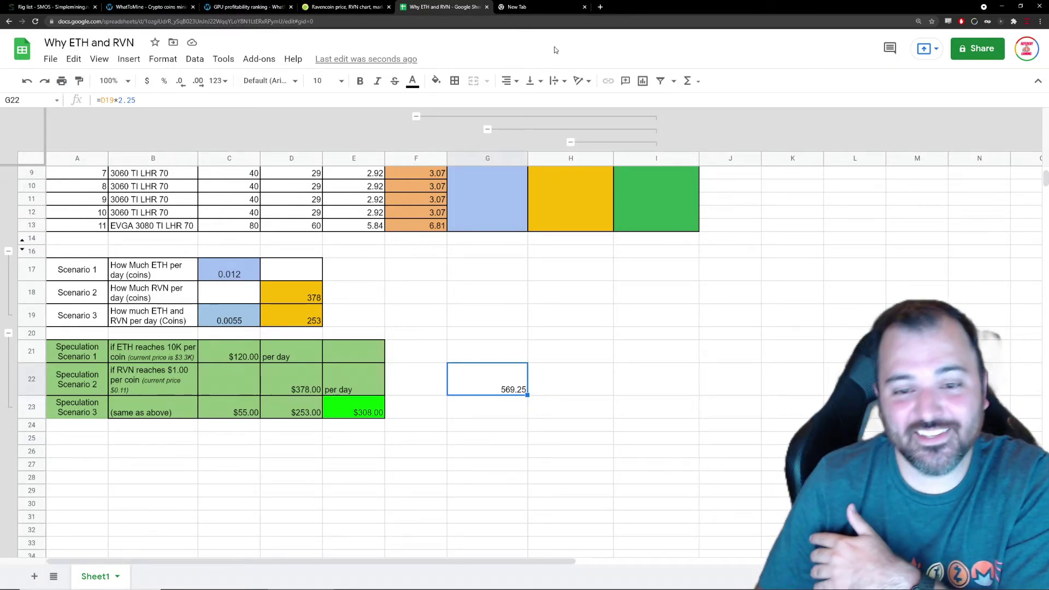
key(Delete)
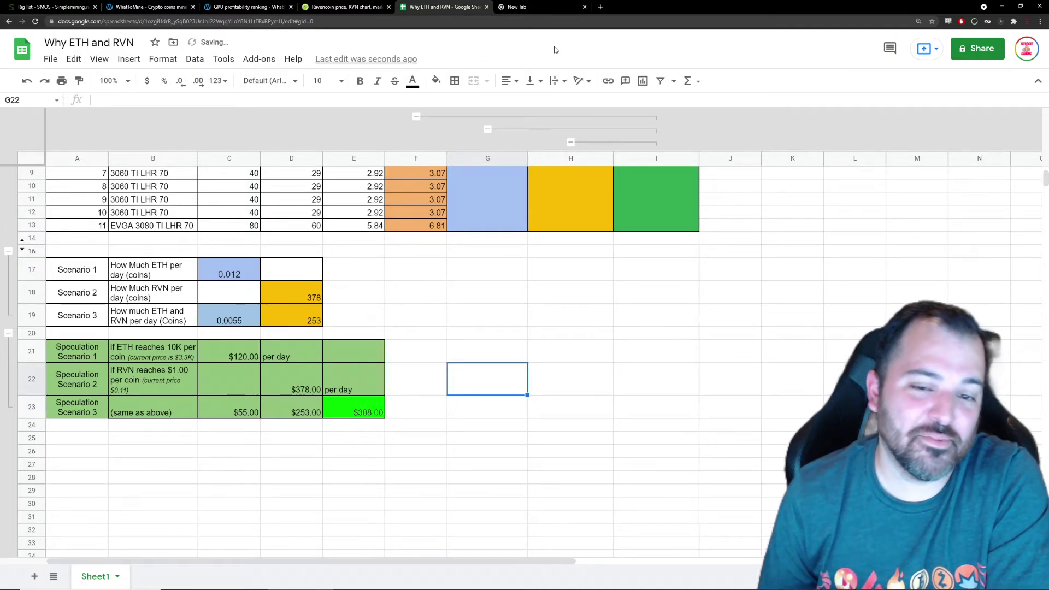